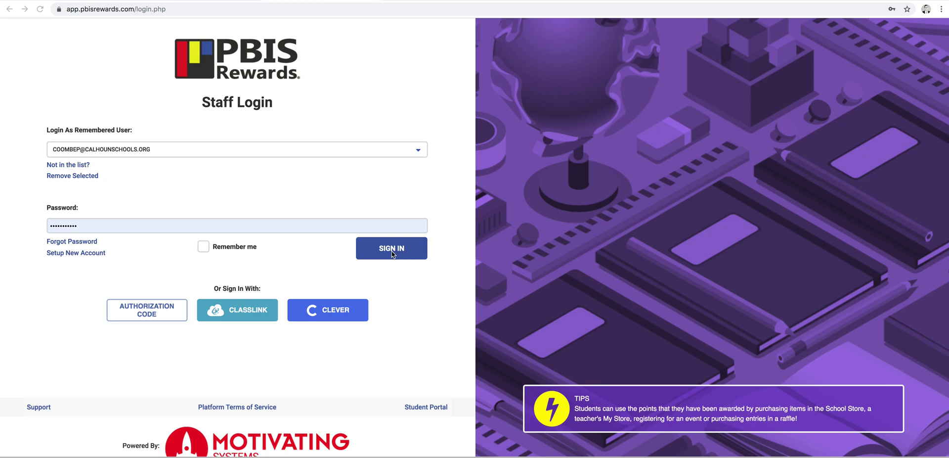
# Sign in to the staff account with the filled-in credentials and enter Calhoun Middle School
pyautogui.click(394, 253)
pyautogui.click(391, 251)
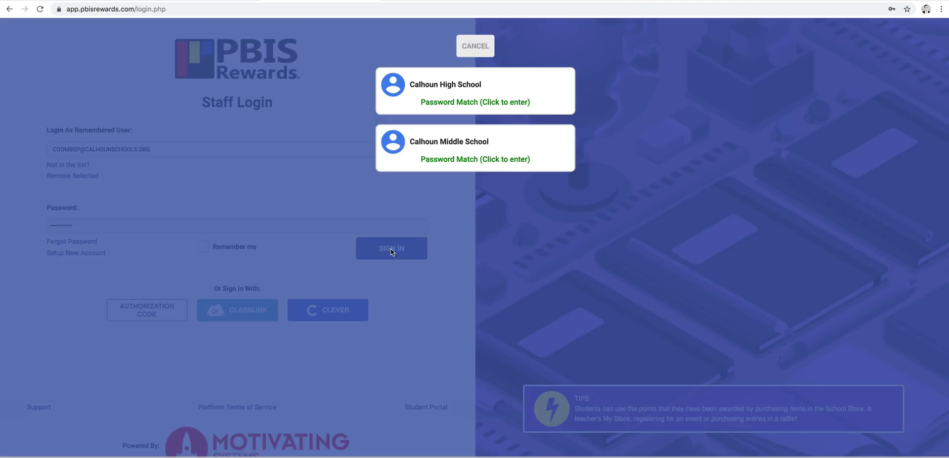
pyautogui.click(476, 164)
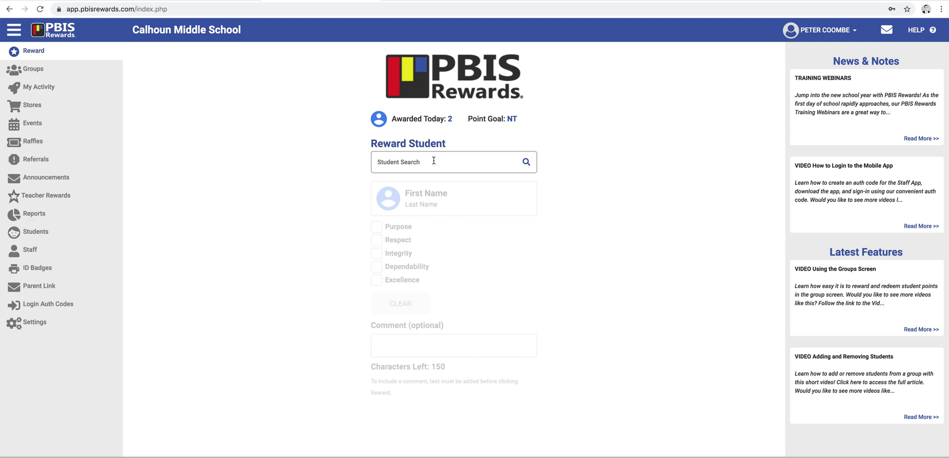
# Find the student by last name and award 1 point for Integrity with the comment "Turned in money"
pyautogui.write('mcclar')
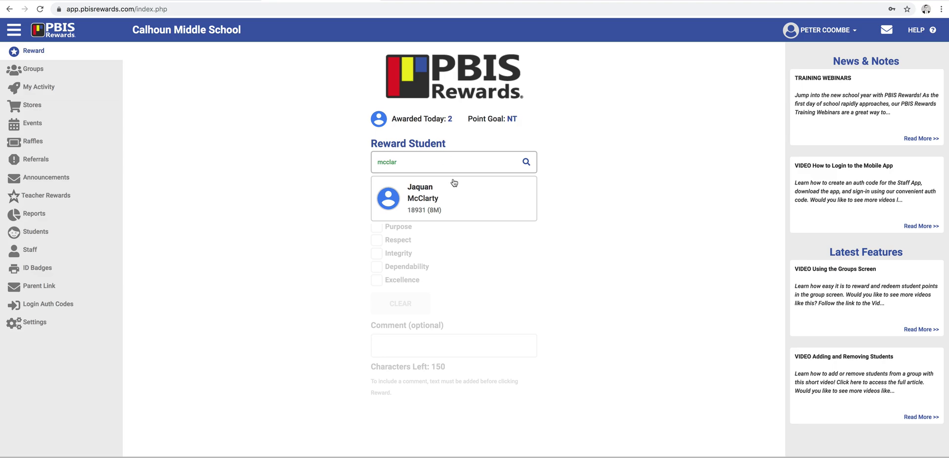
pyautogui.click(430, 196)
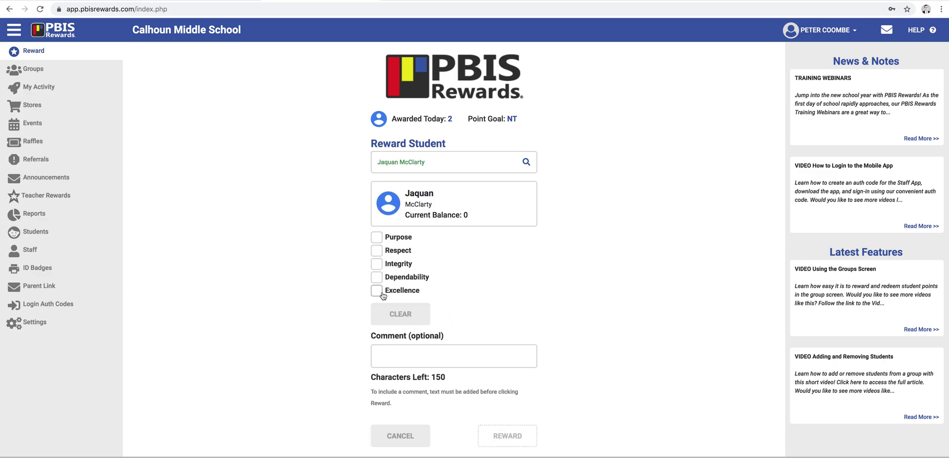
pyautogui.click(377, 264)
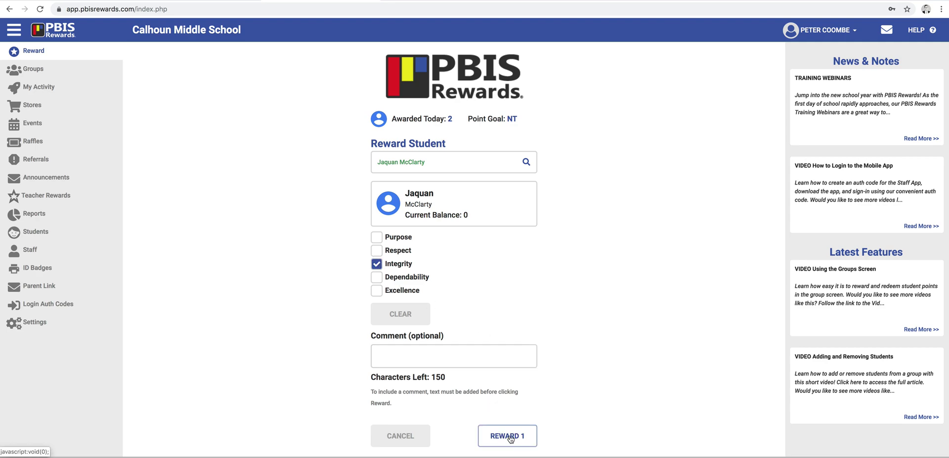
pyautogui.click(439, 349)
pyautogui.write('Turned in money')
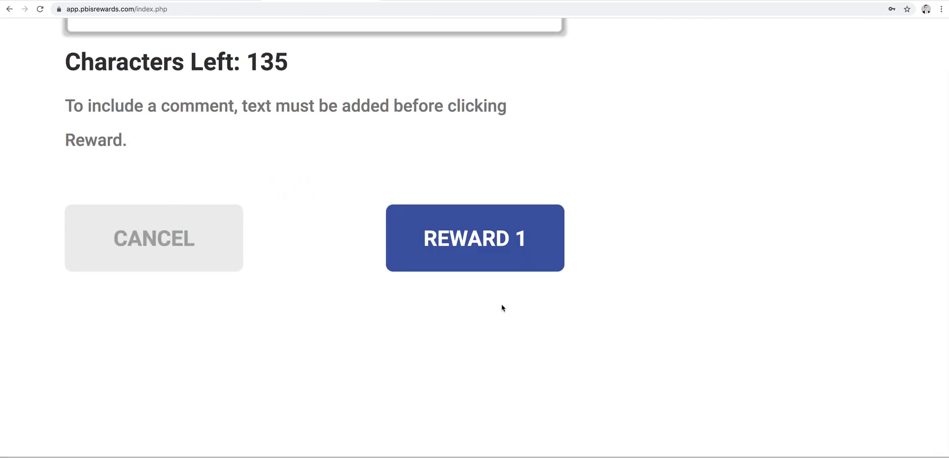
pyautogui.click(494, 264)
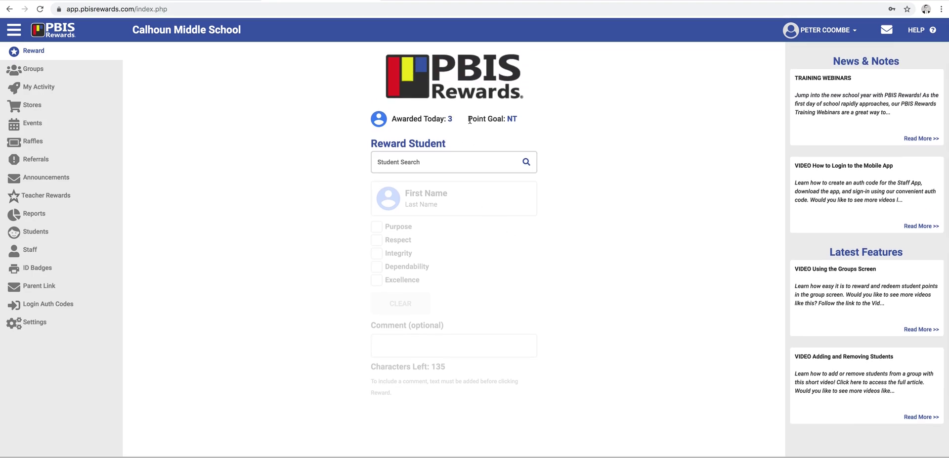
# Find another student by last name, award 1 point for Dependability without a comment, and dismiss the notification
pyautogui.click(432, 164)
pyautogui.write('smith')
pyautogui.scroll(-1, 454, 267)
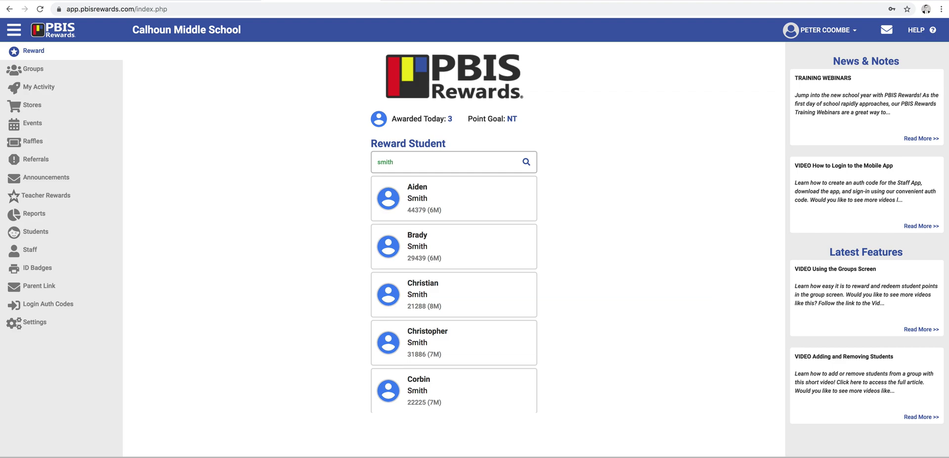
pyautogui.scroll(-1, 452, 270)
pyautogui.click(446, 279)
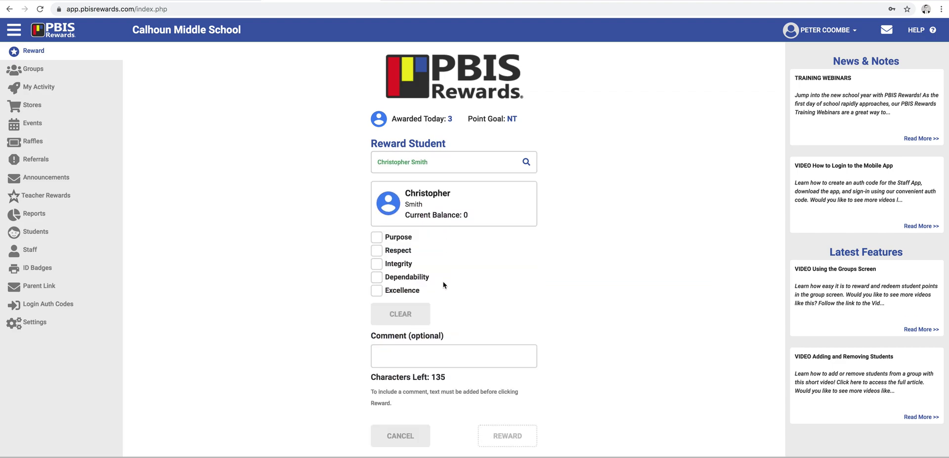
pyautogui.click(376, 277)
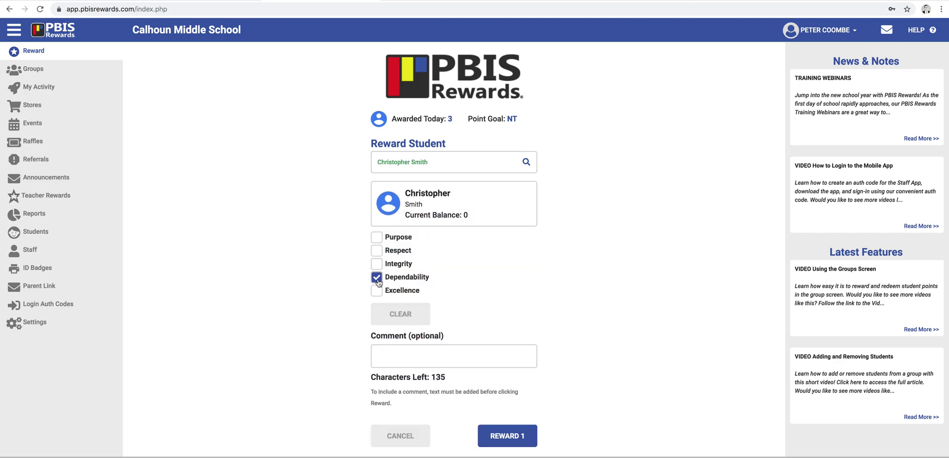
pyautogui.click(506, 438)
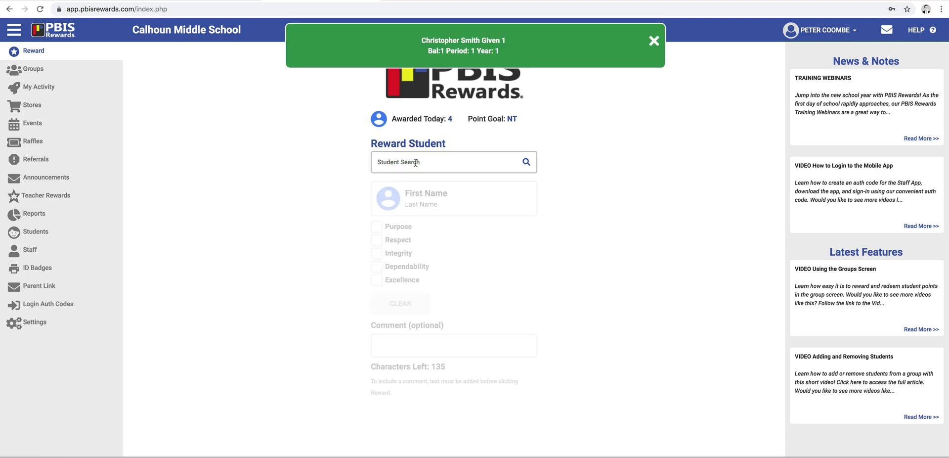
pyautogui.click(649, 42)
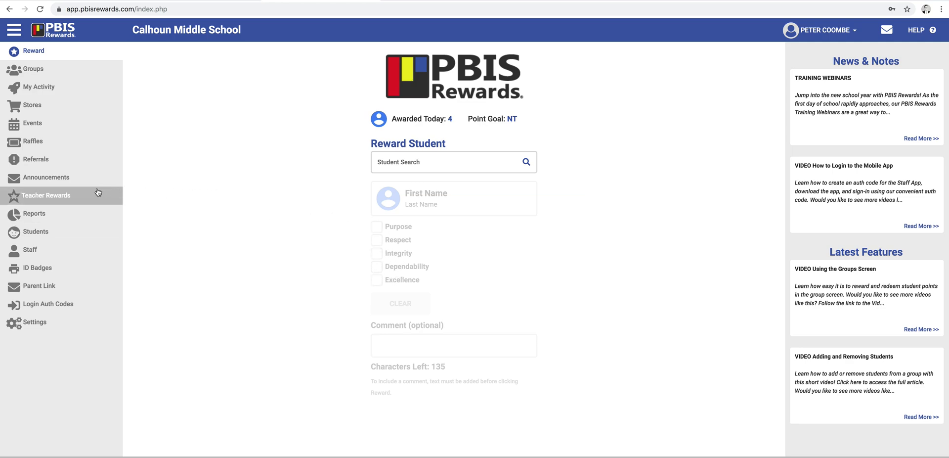
# Search the synced groups by the teacher's last name and open that teacher's Homeroom - HR group
pyautogui.click(33, 70)
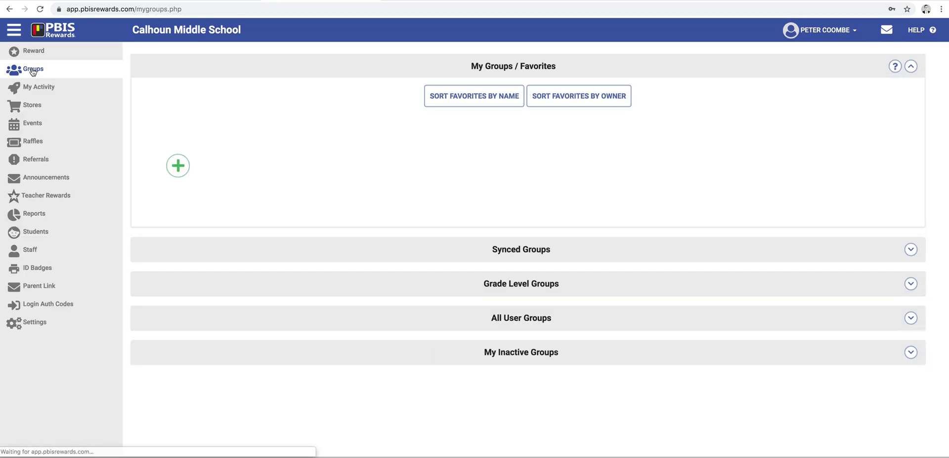
pyautogui.click(912, 250)
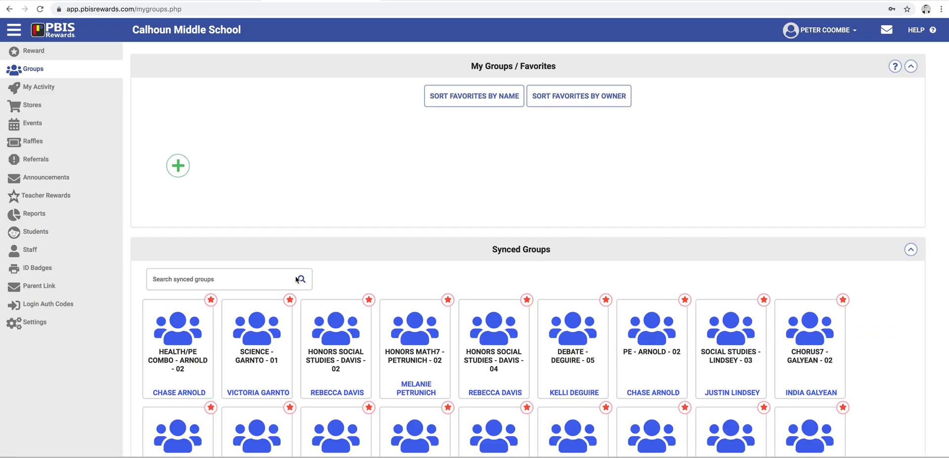
pyautogui.scroll(-1, 322, 257)
pyautogui.click(232, 235)
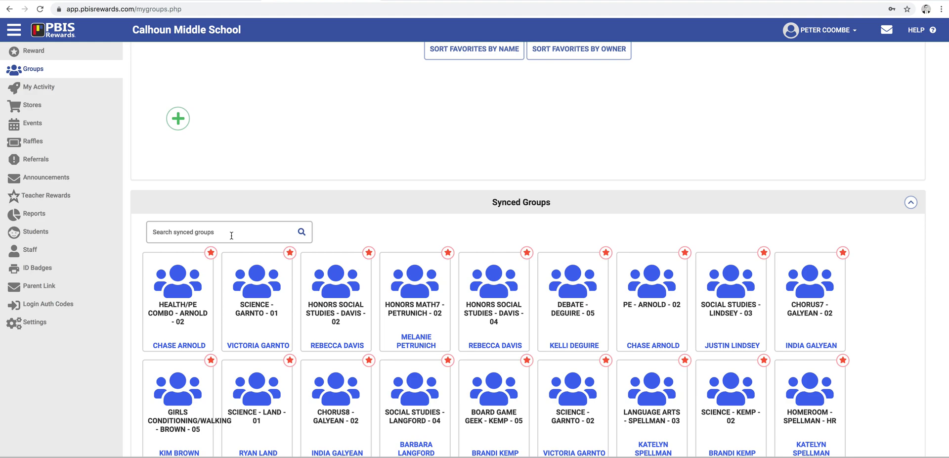
pyautogui.write('futch')
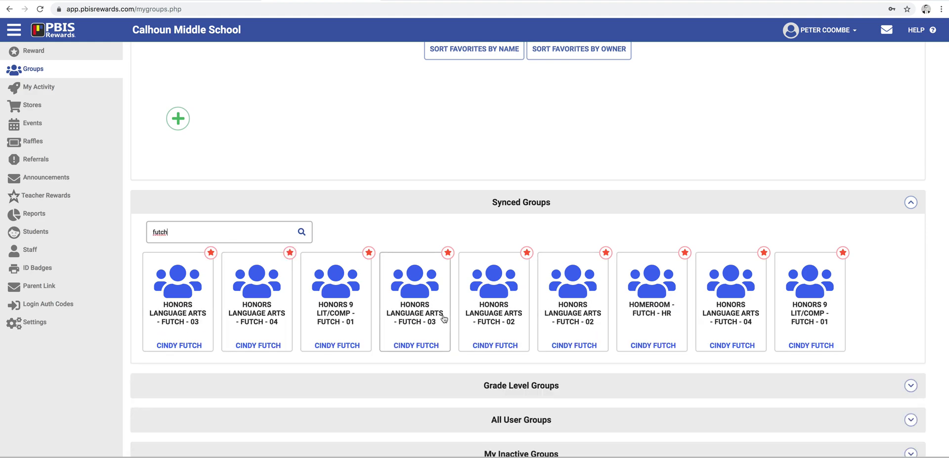
pyautogui.click(647, 312)
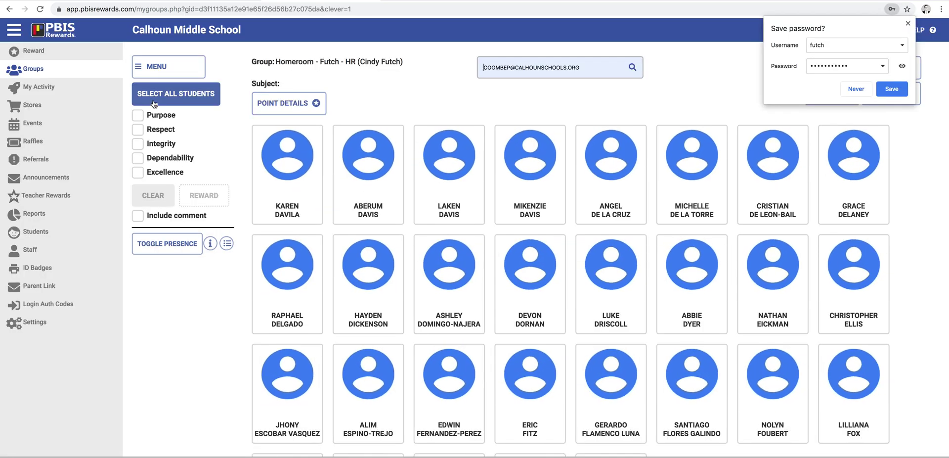
# Select the second, fourth and sixth students in the group's first row and the second student in its second row
pyautogui.click(154, 102)
pyautogui.click(176, 94)
pyautogui.click(393, 182)
pyautogui.click(538, 185)
pyautogui.click(695, 189)
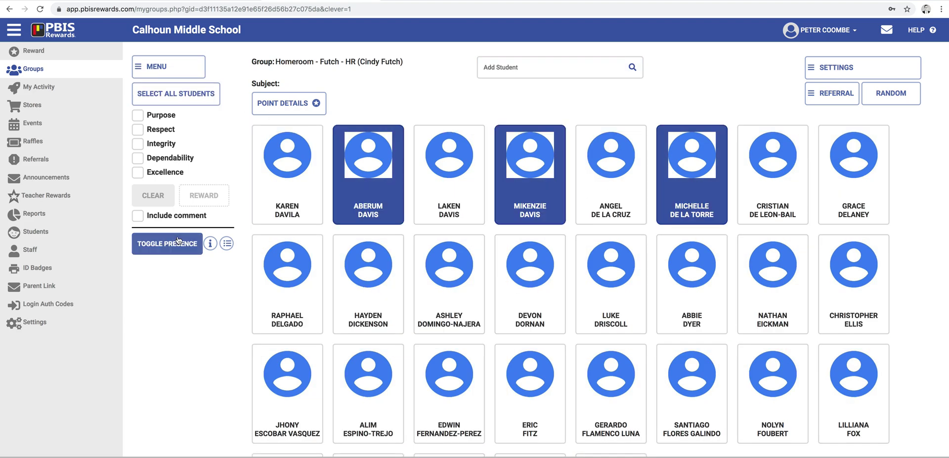
pyautogui.click(351, 287)
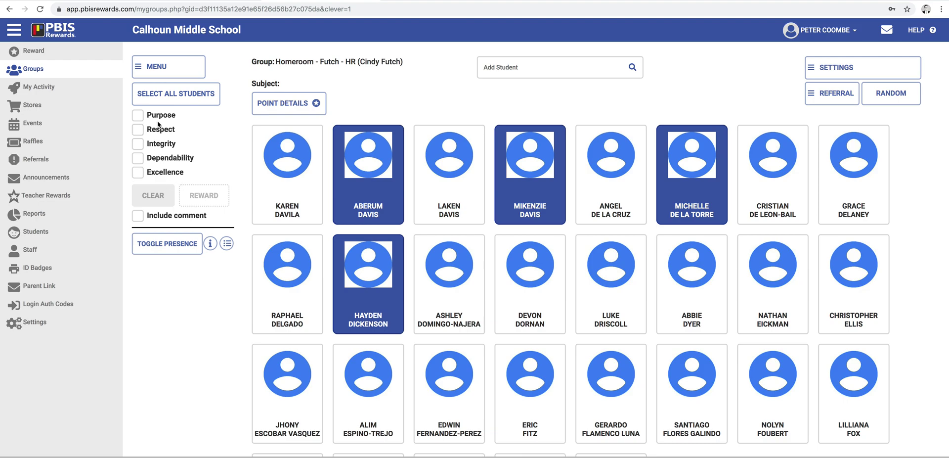
# Choose Purpose as the reward reason for the selected students, trying the comment option and turning it off again
pyautogui.click(138, 115)
pyautogui.click(138, 216)
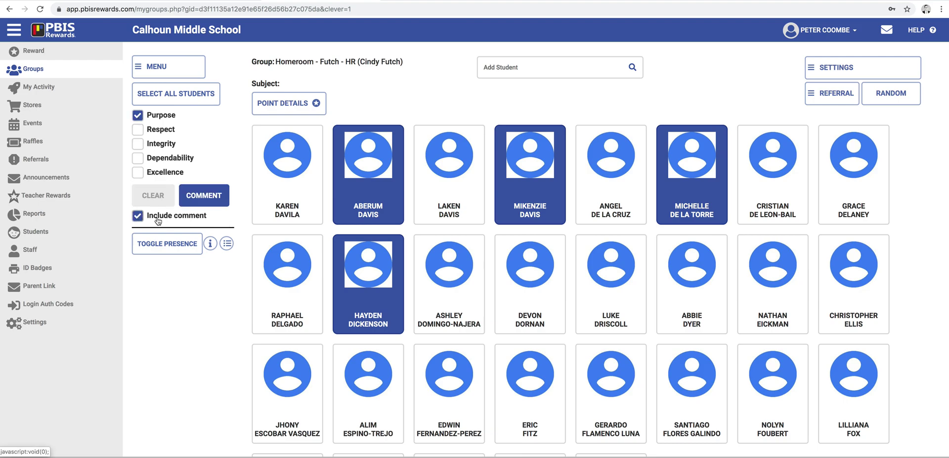
pyautogui.click(139, 216)
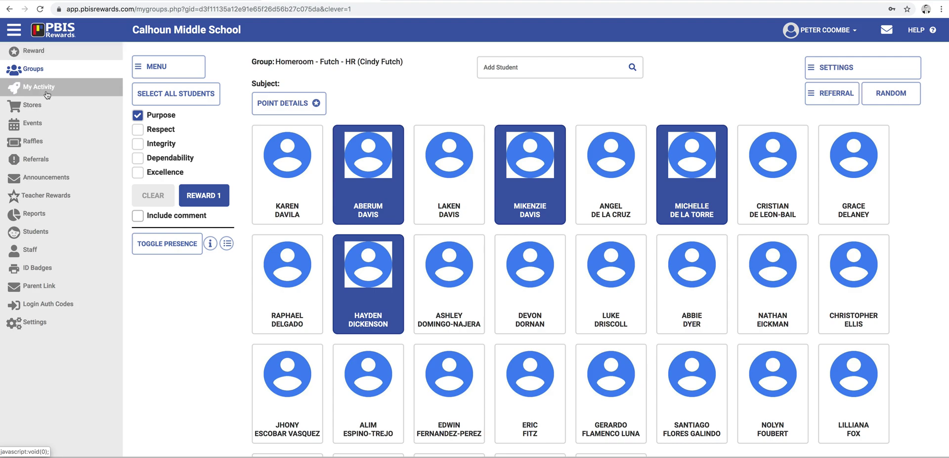
# Look through the awarded points in My Activity and the Stores, Events and Raffles pages
pyautogui.click(30, 90)
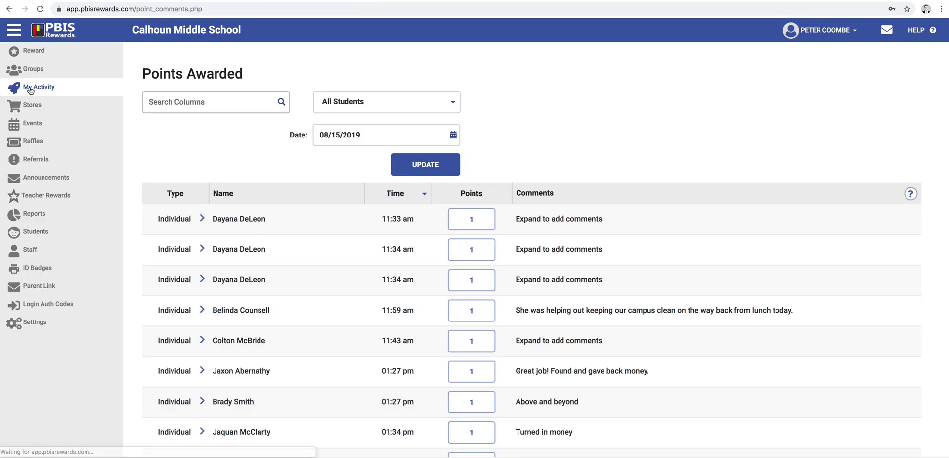
pyautogui.click(43, 107)
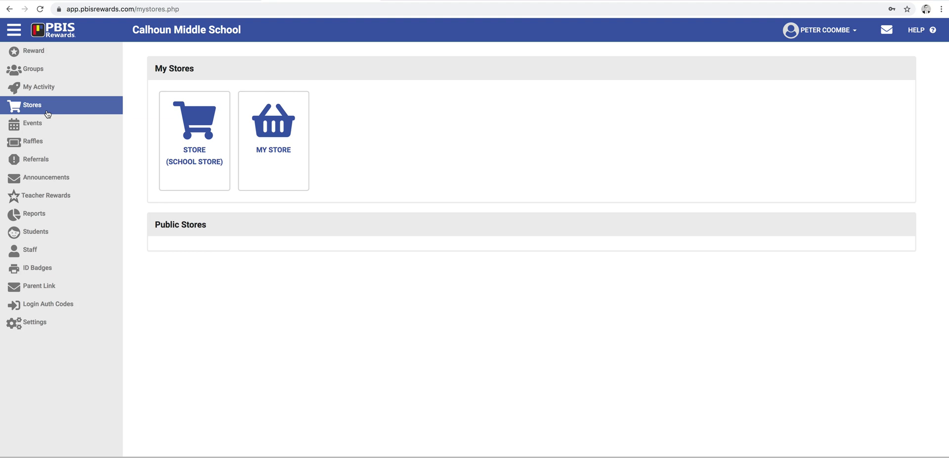
pyautogui.click(44, 123)
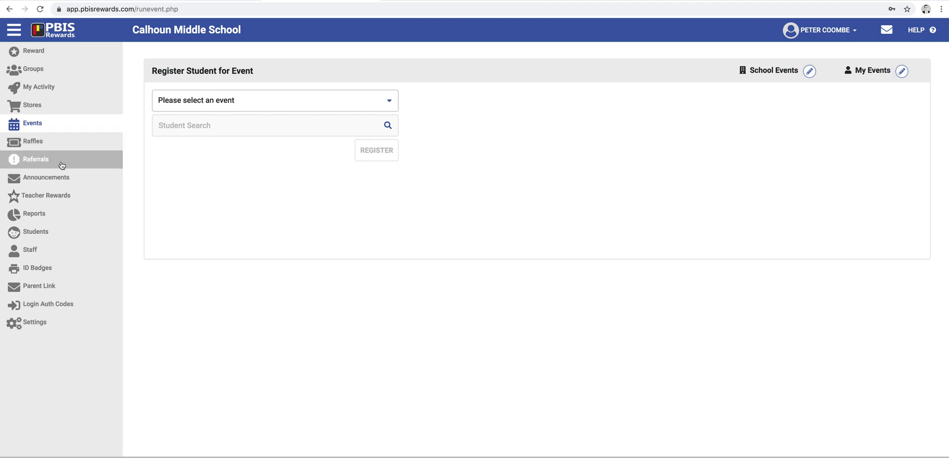
pyautogui.click(38, 143)
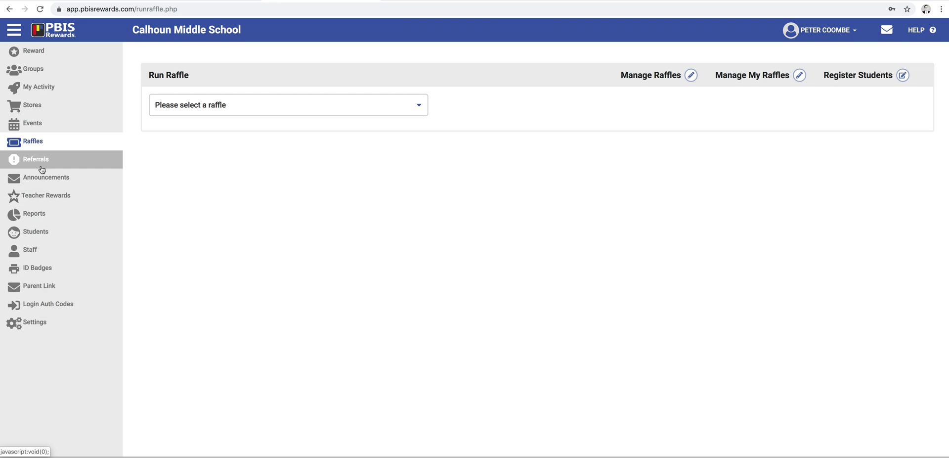
pyautogui.click(45, 196)
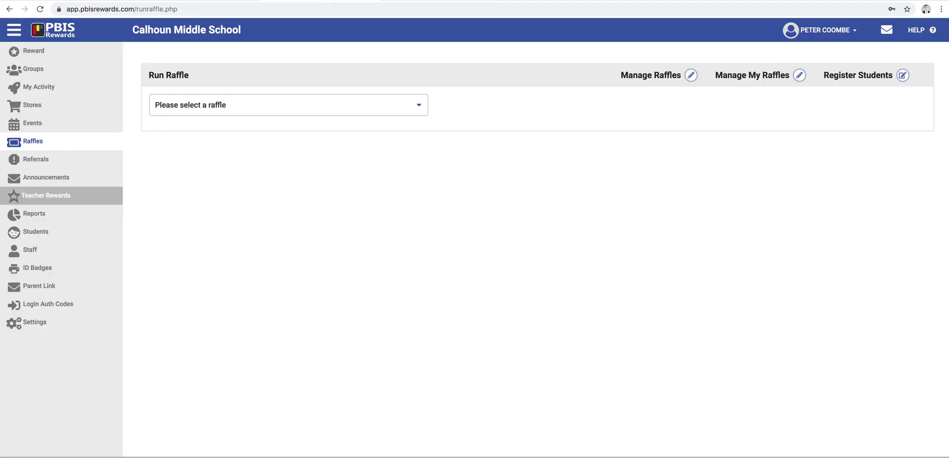
# Look through the Reports section, the Students page and the badge types offered under ID Badges
pyautogui.click(34, 217)
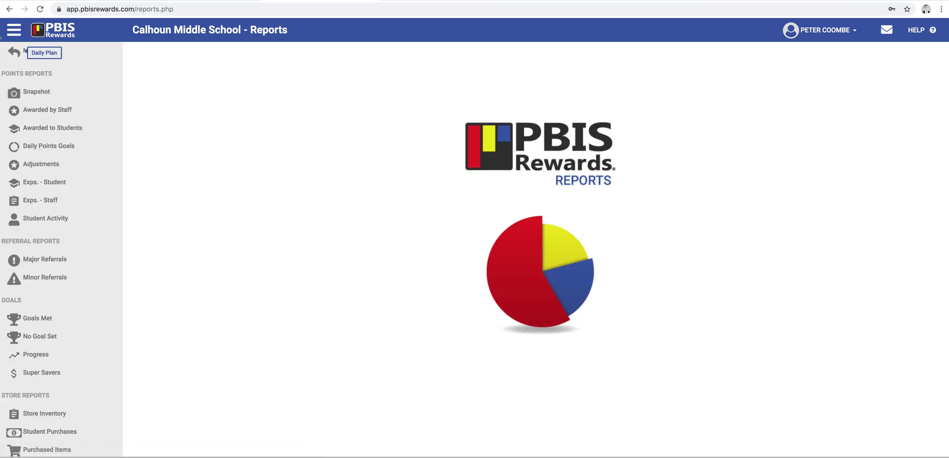
pyautogui.click(14, 51)
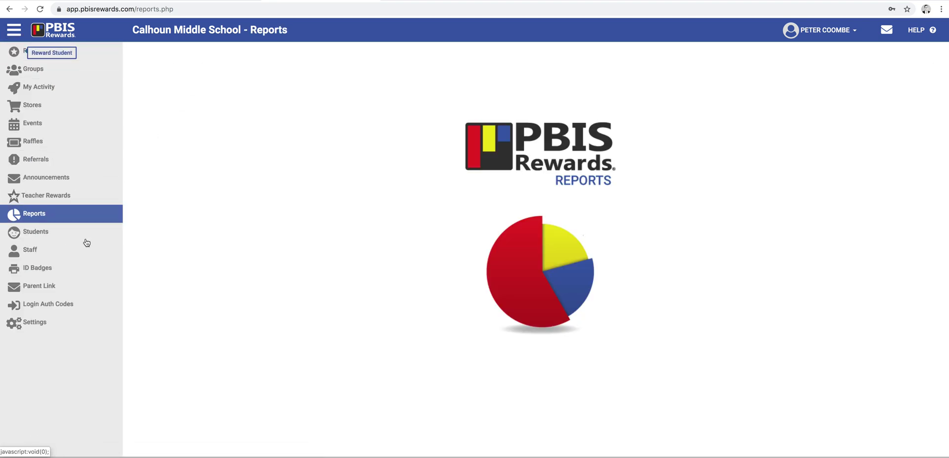
pyautogui.click(42, 238)
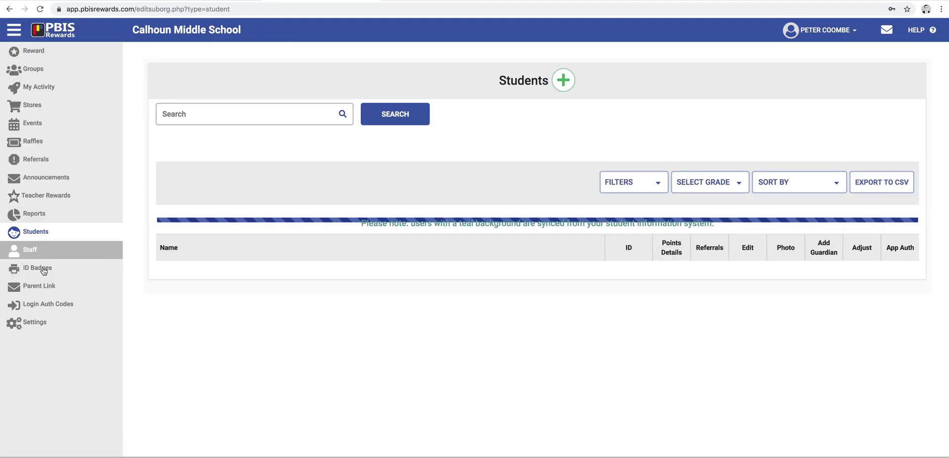
pyautogui.click(34, 269)
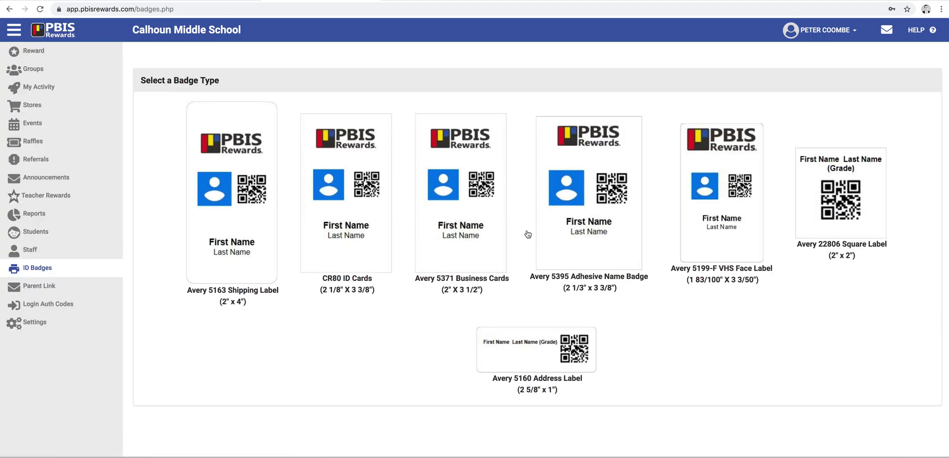